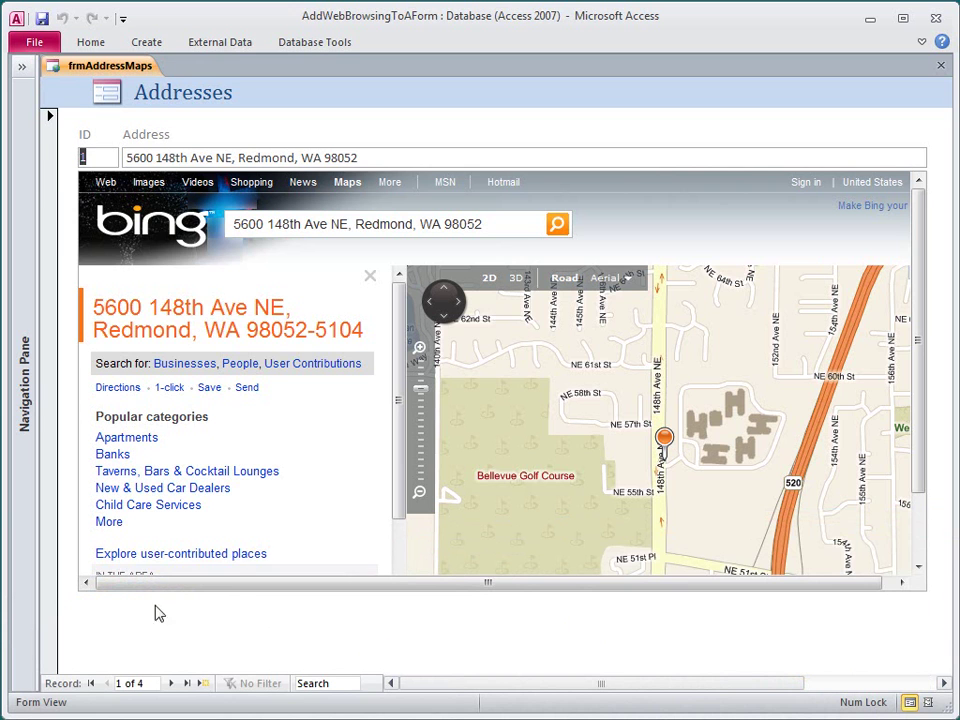
- Step through the address records to record 4, then back to record 3 (Irving, TX)
left_click(172, 683)
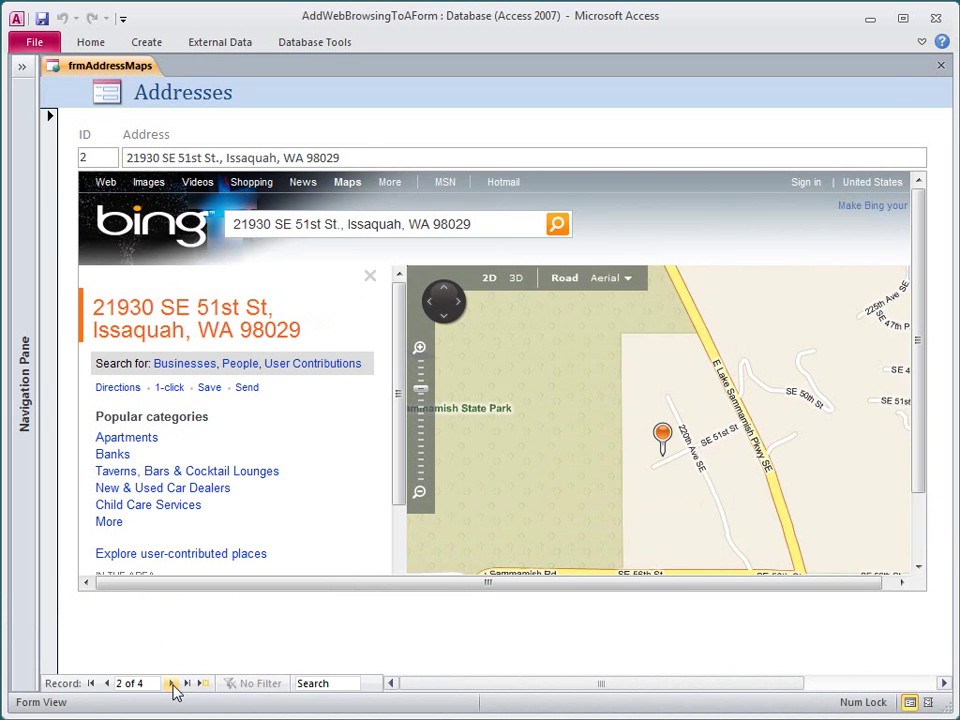
left_click(172, 683)
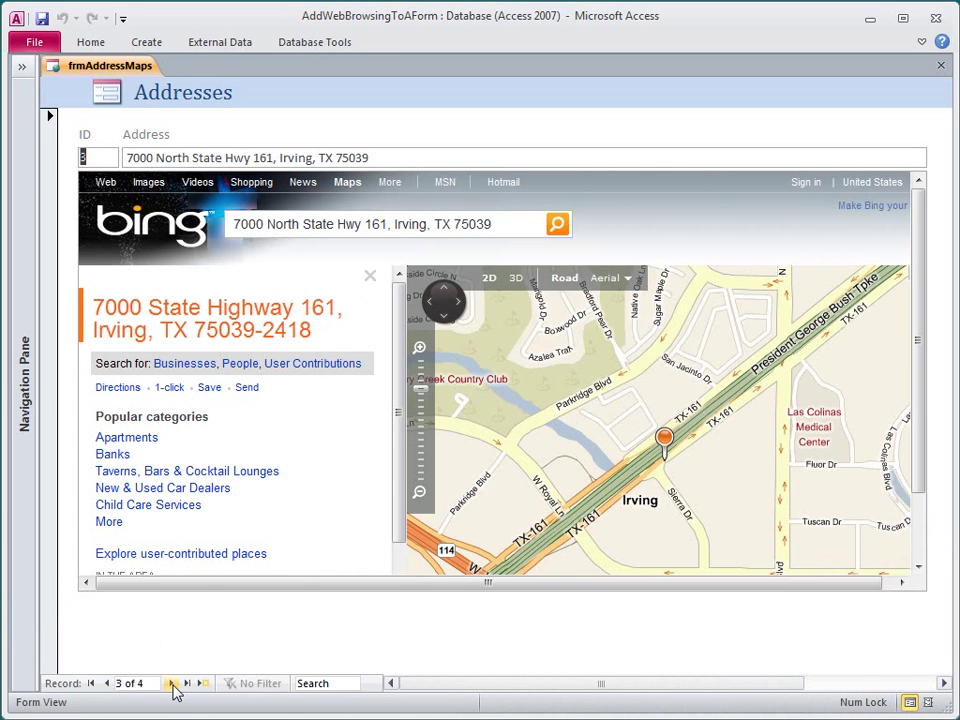
left_click(172, 683)
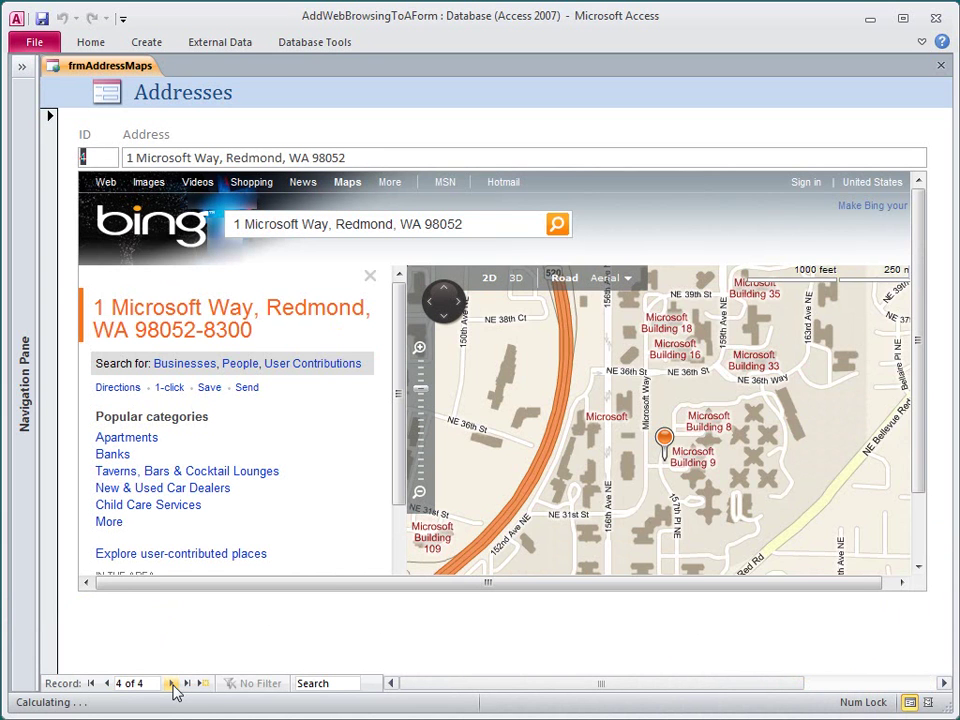
left_click(107, 683)
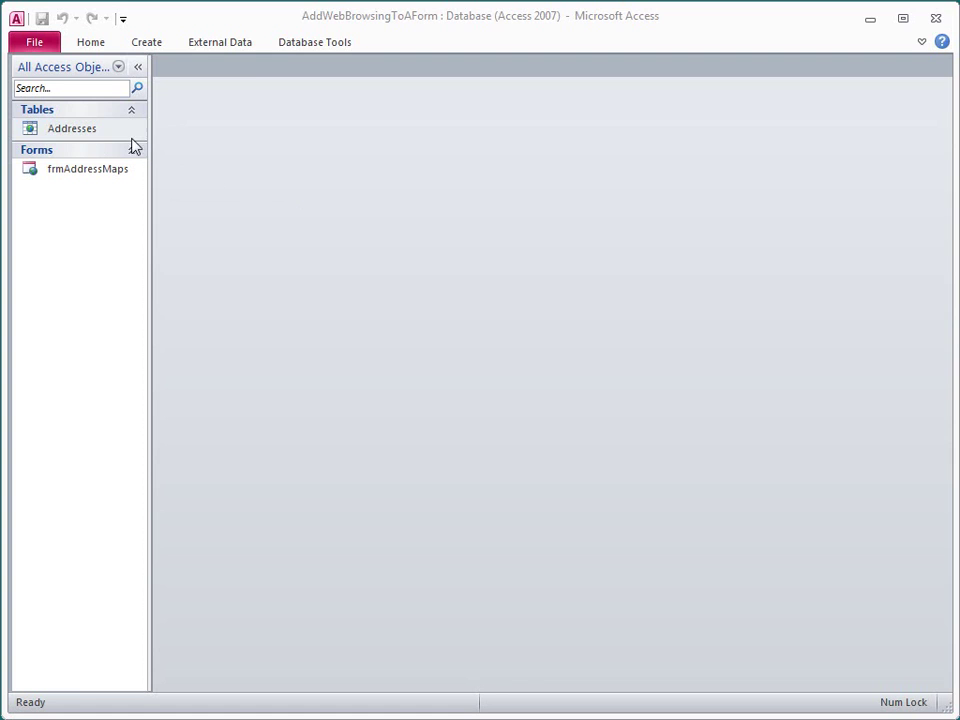
double_click(127, 137)
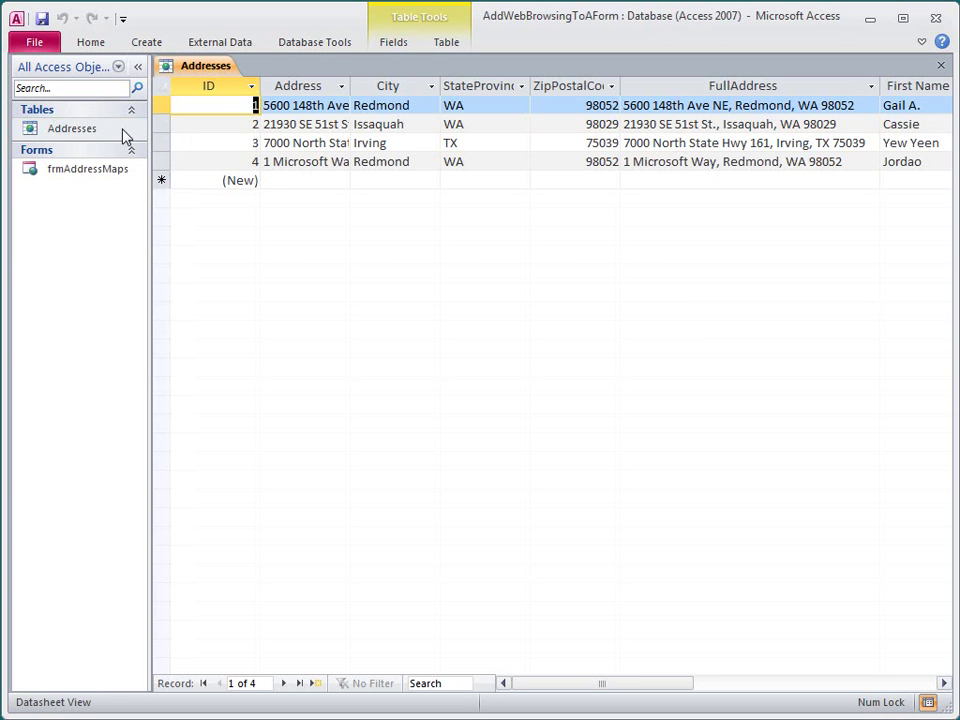
left_click(661, 143)
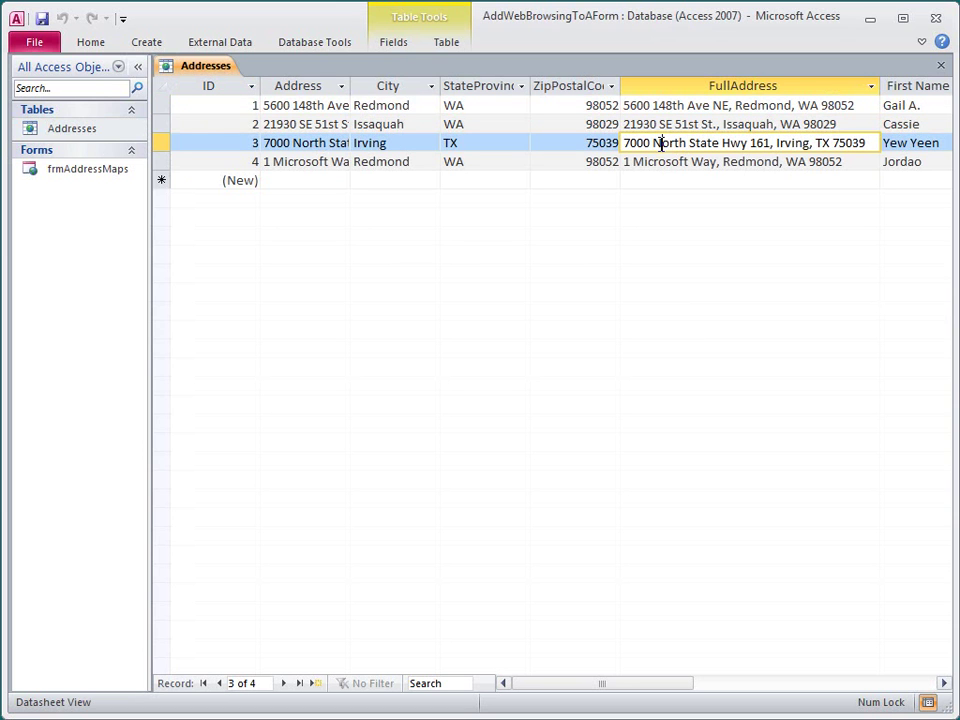
left_click(410, 45)
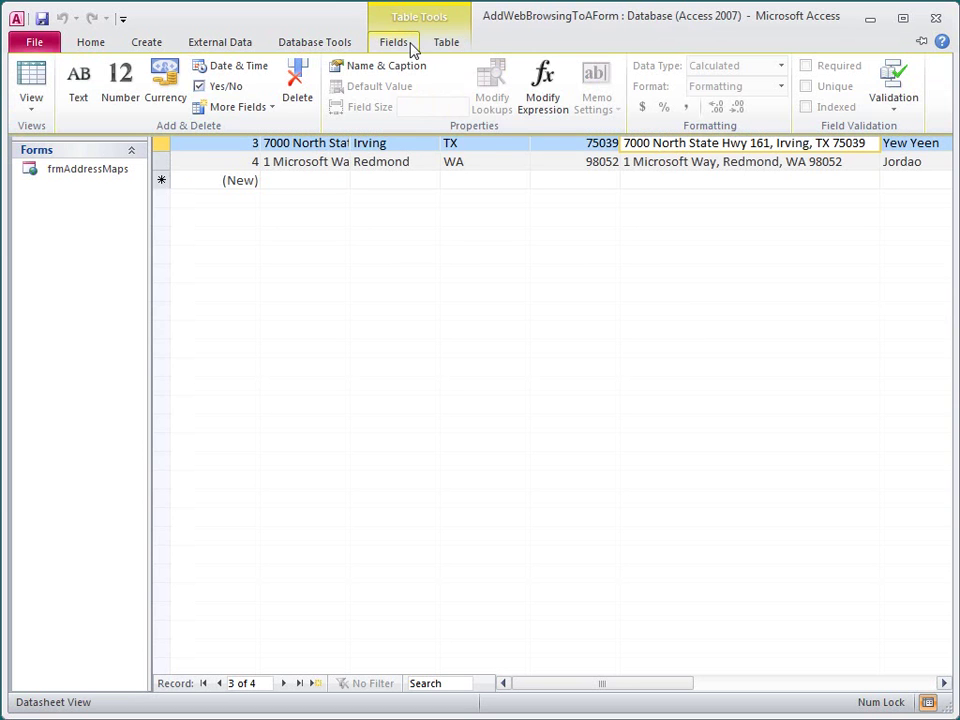
left_click(546, 112)
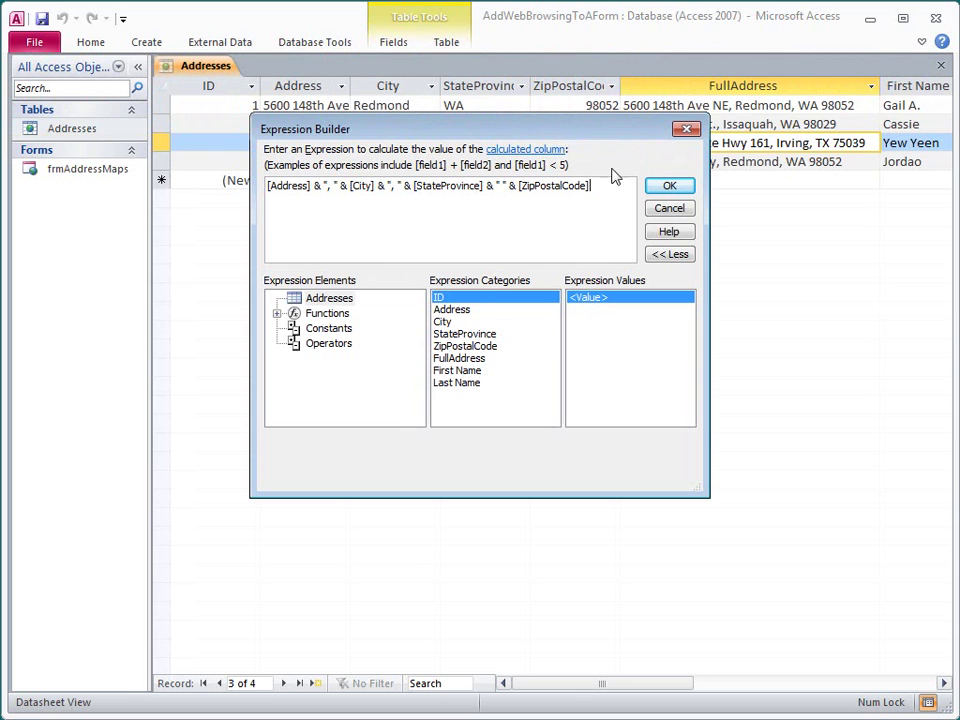
left_click(660, 208)
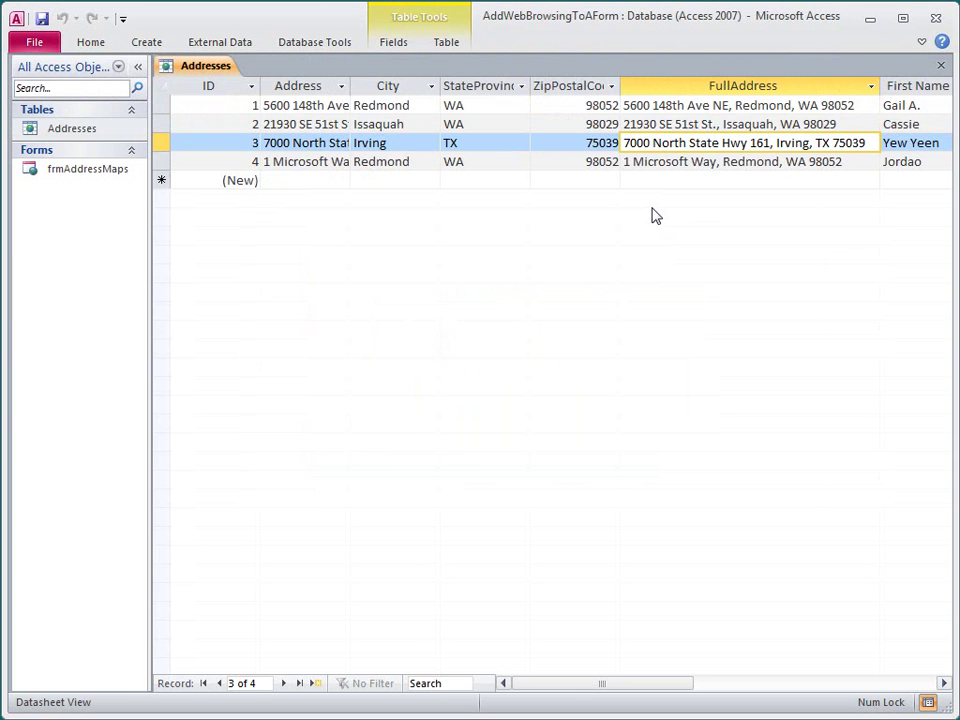
- Close the Addresses table, open frmAddressMaps and page through its four records and back
left_click(941, 66)
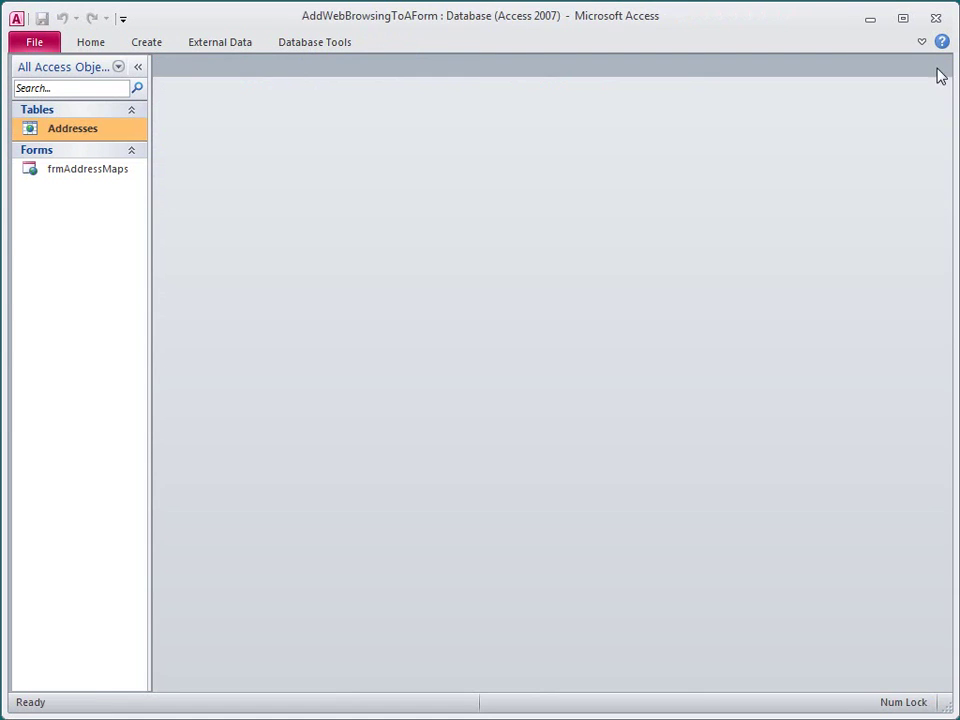
double_click(107, 173)
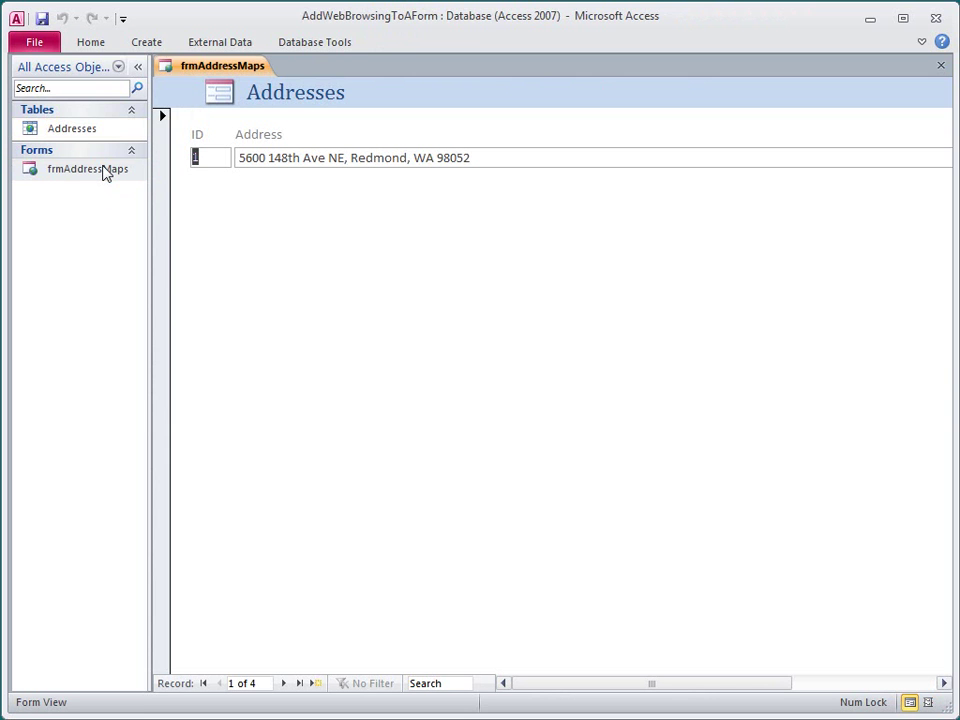
left_click(284, 684)
left_click(284, 684)
left_click(284, 684)
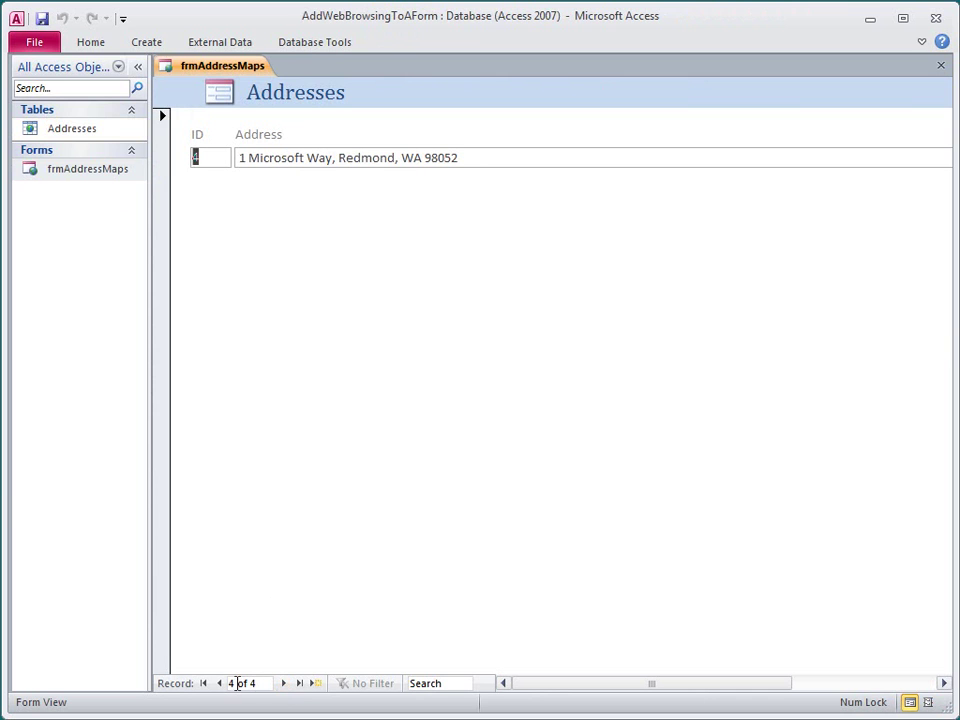
left_click(220, 684)
left_click(220, 684)
left_click(220, 684)
- In Layout View with the Navigation Pane hidden, add a web browser control below the address row
left_click(90, 44)
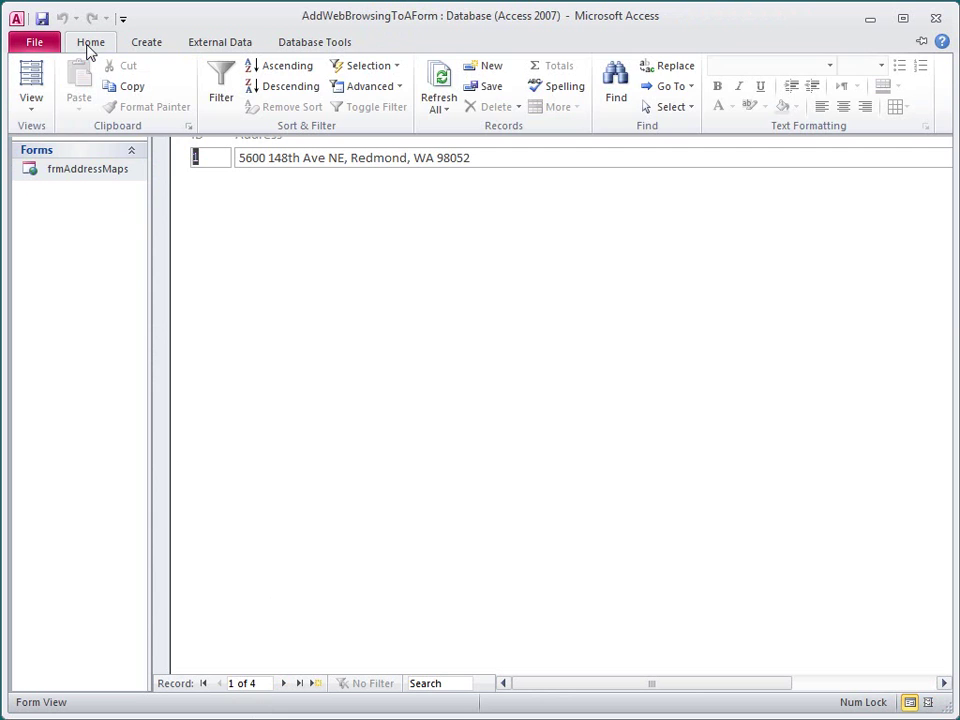
left_click(36, 78)
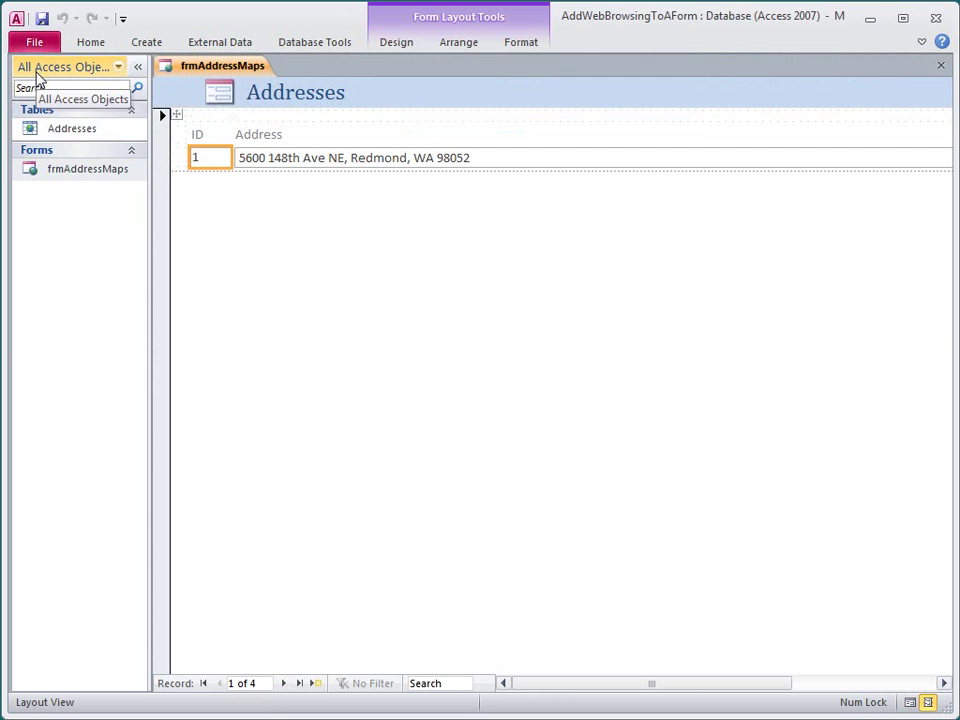
left_click(139, 67)
left_click(414, 45)
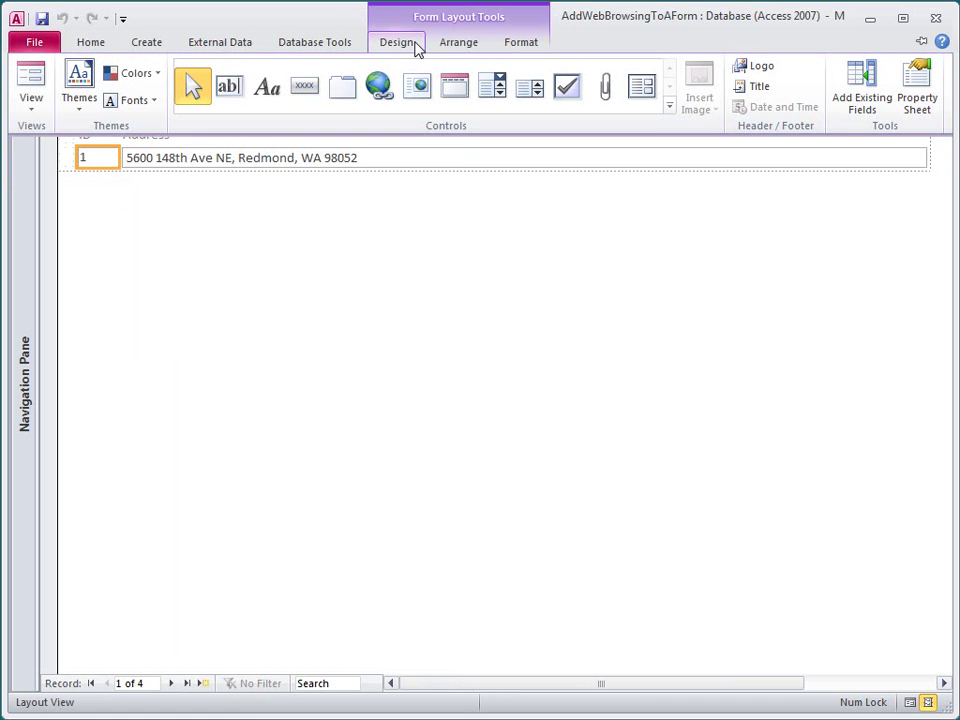
left_click(427, 100)
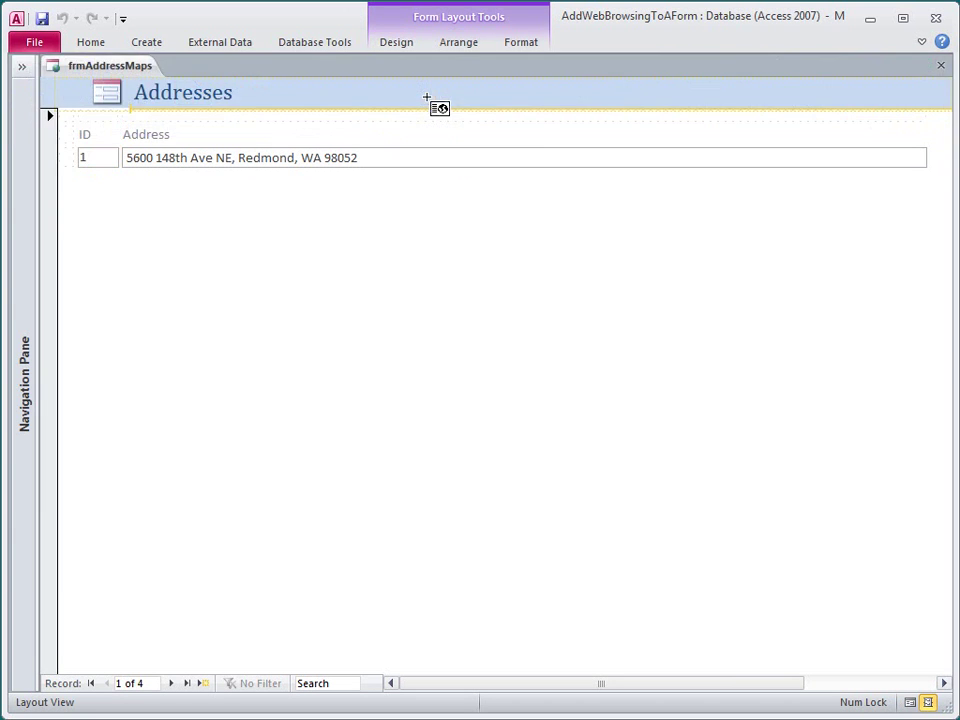
left_click(402, 169)
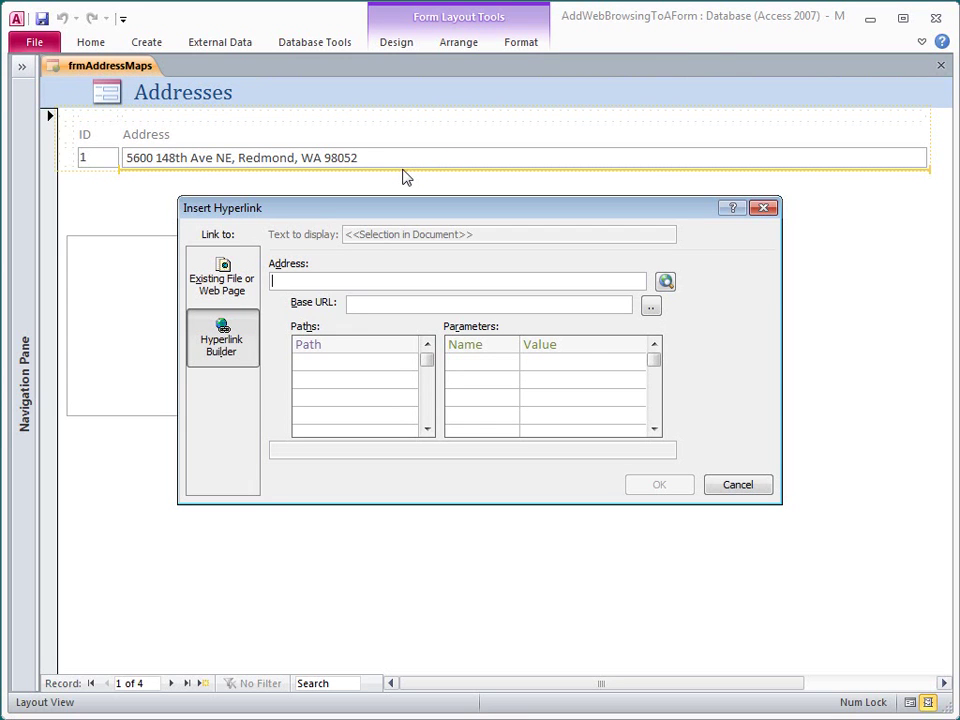
left_click(442, 303)
type("http://")
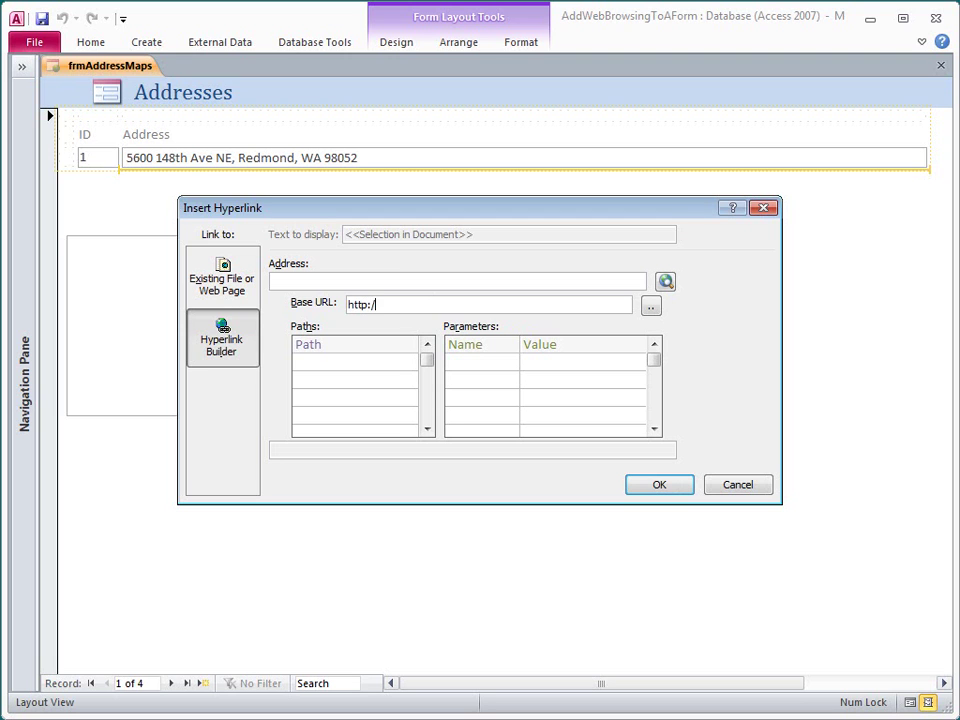
type("bing.com/maps/default.aspx")
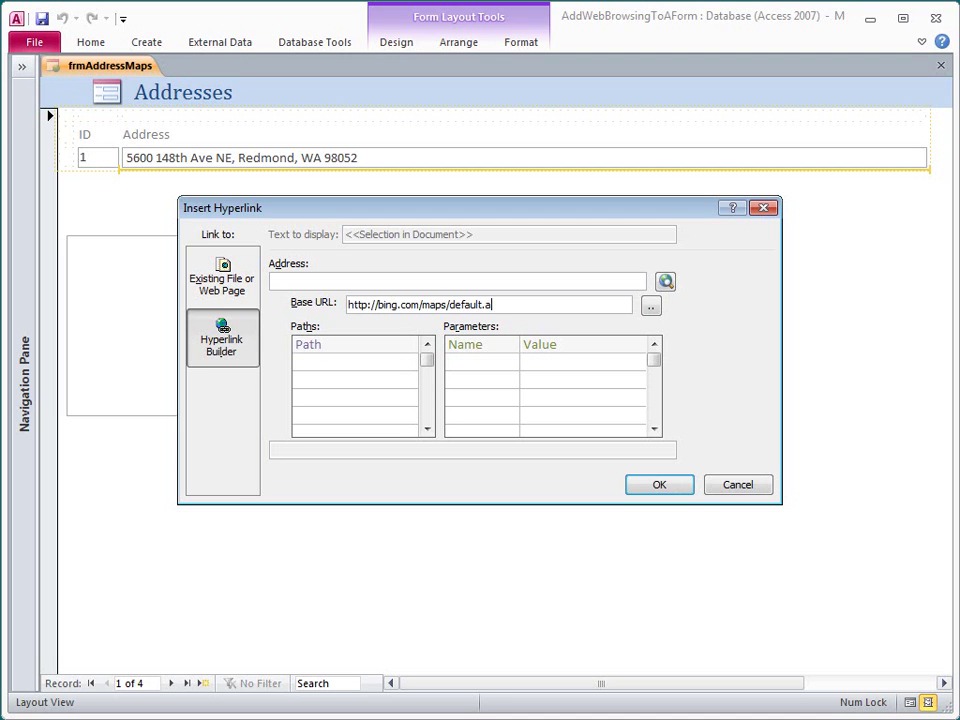
left_click(477, 361)
type("where1")
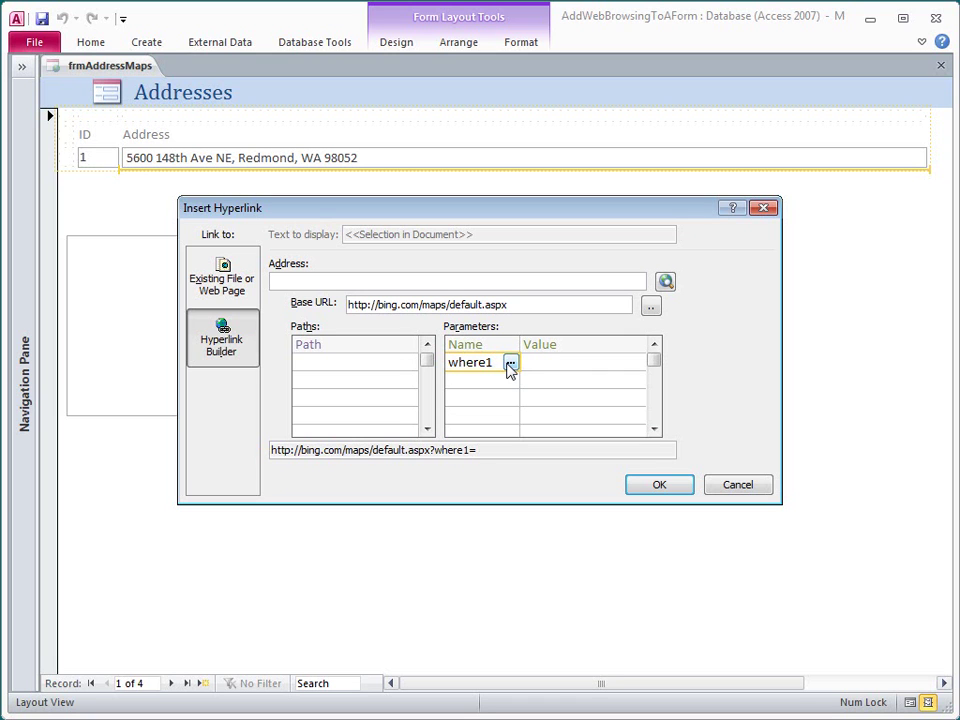
left_click(608, 362)
left_click(636, 364)
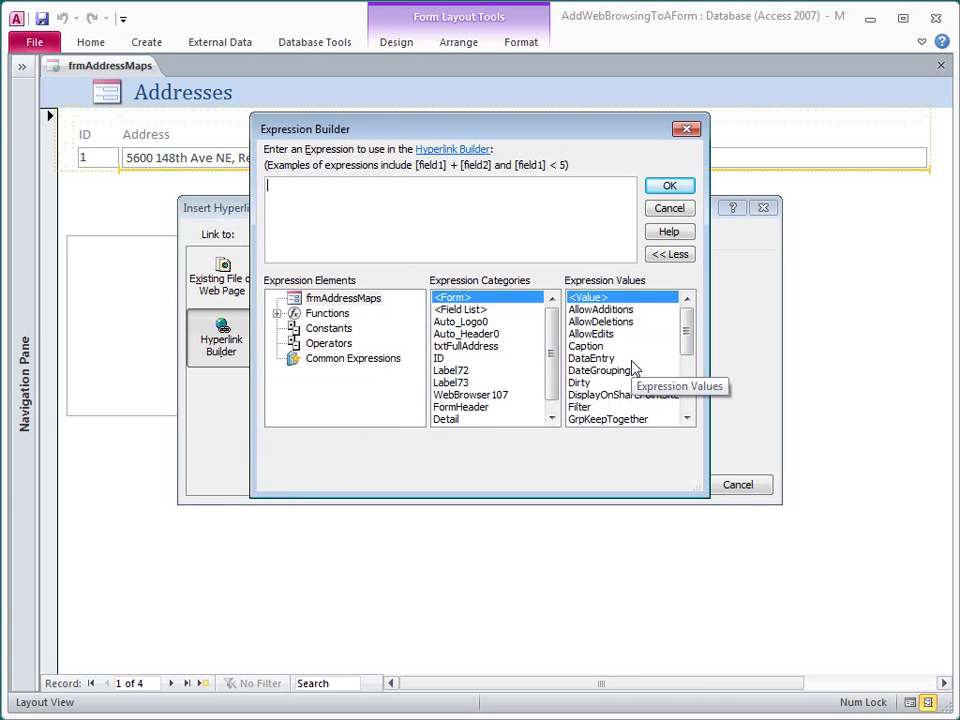
- Set the where1 value to =[txtFullAddress] from the frmAddressMaps form's fields
left_click(374, 301)
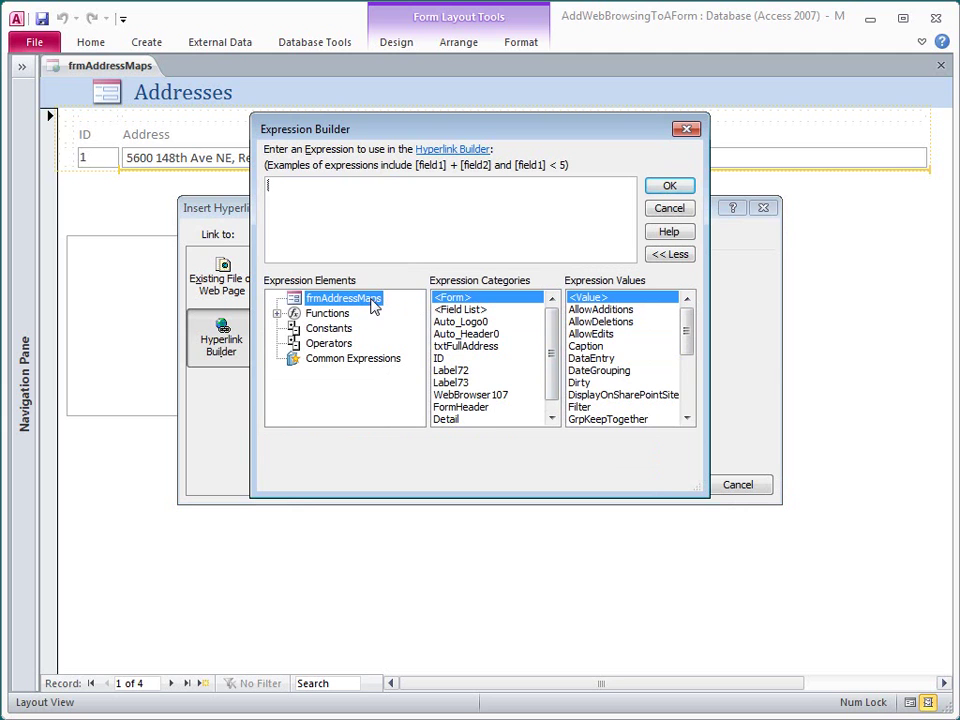
double_click(507, 347)
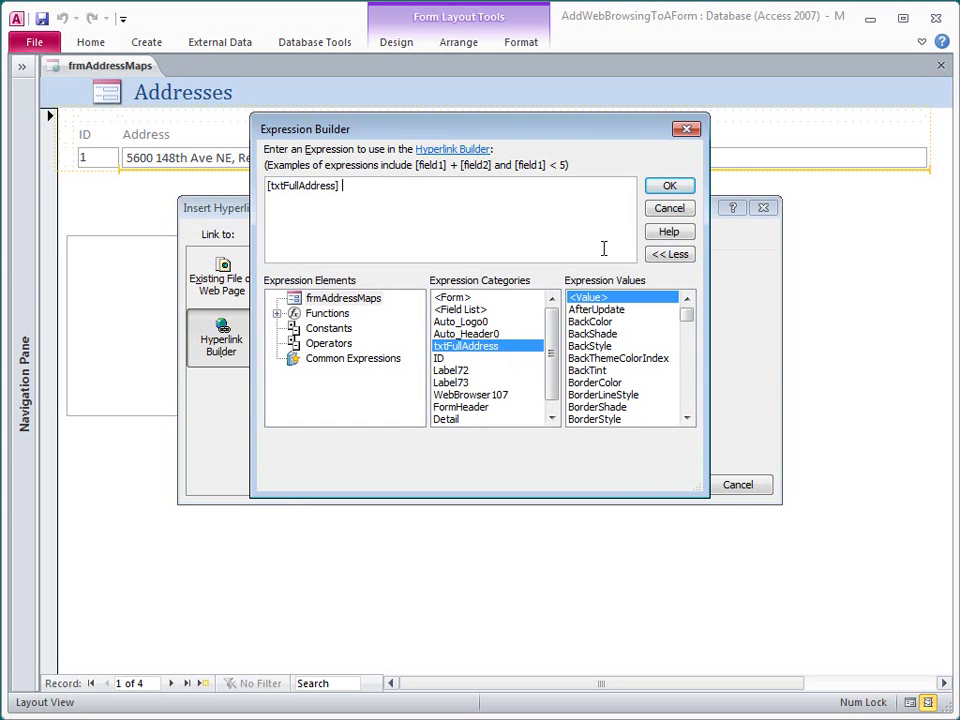
left_click(669, 186)
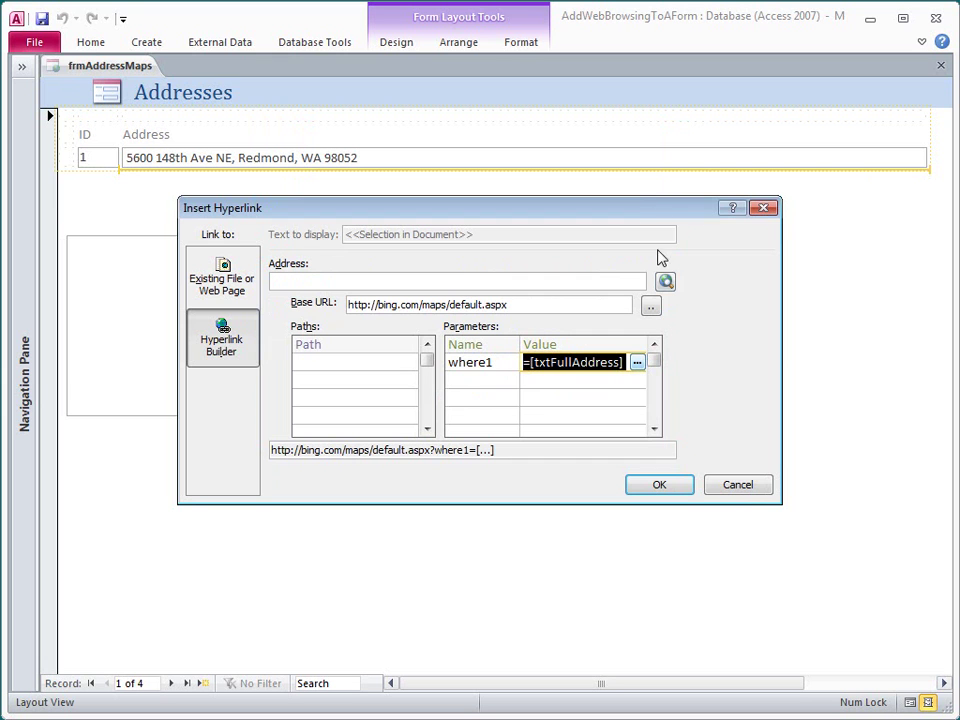
- Apply the hyperlink and merge the map control with the empty cell beside it
left_click(681, 488)
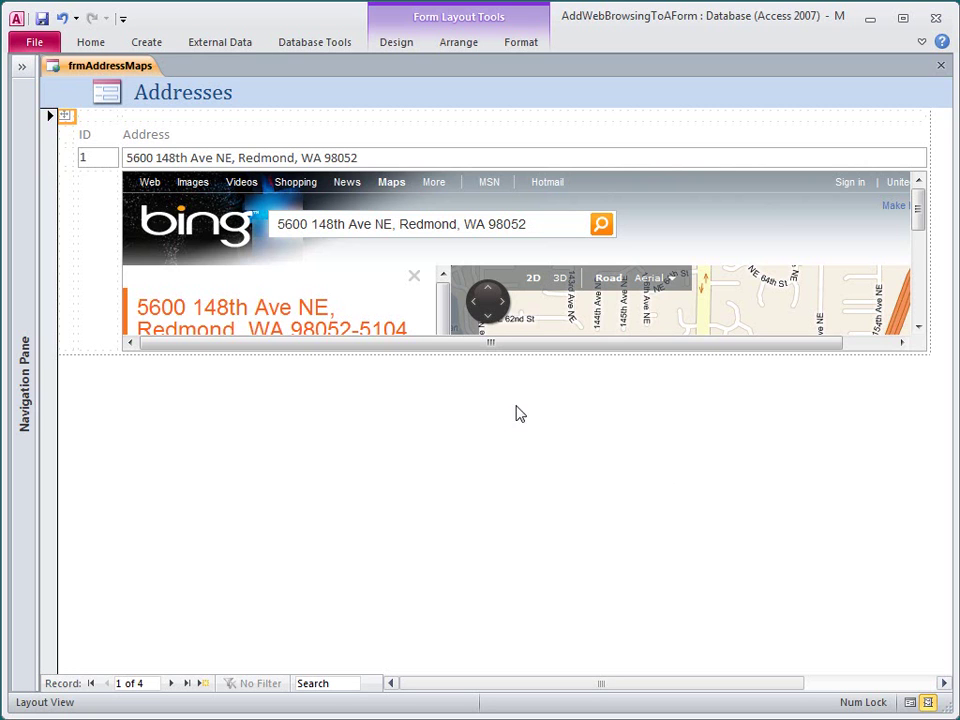
left_click(328, 291)
left_click(90, 257)
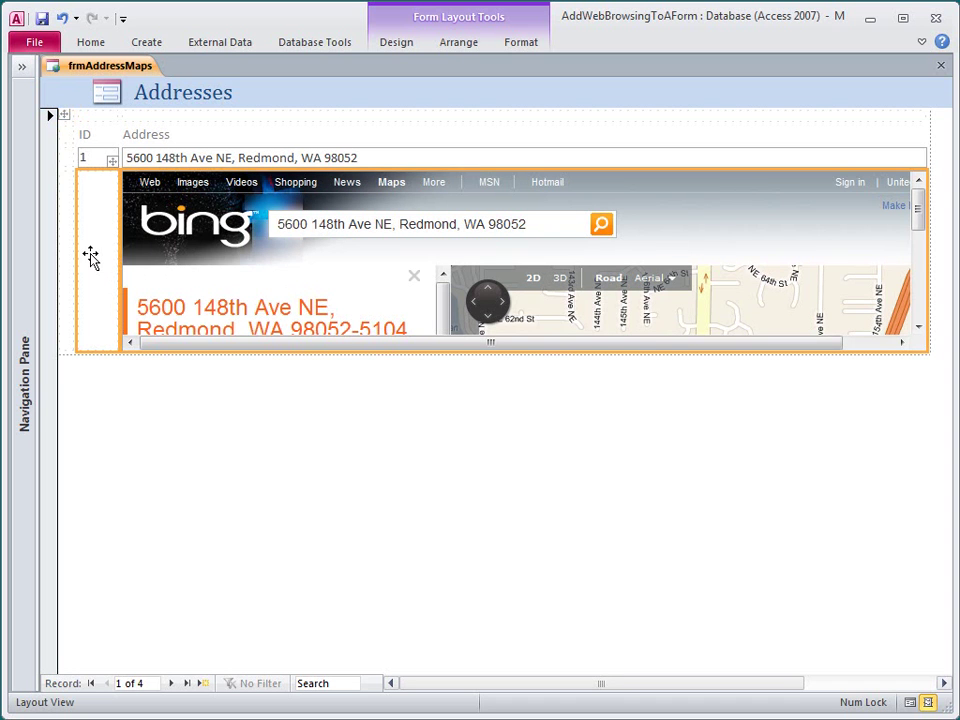
left_click(452, 48)
left_click(435, 73)
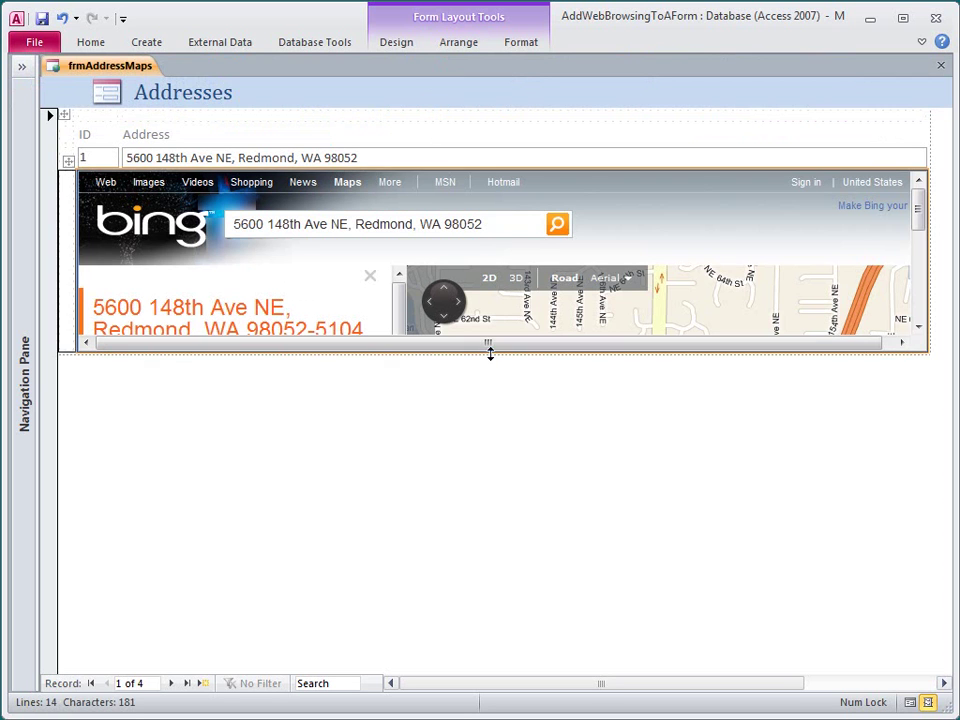
- Make the map control much taller and view the form in Form View
left_click_drag(491, 351, 472, 591)
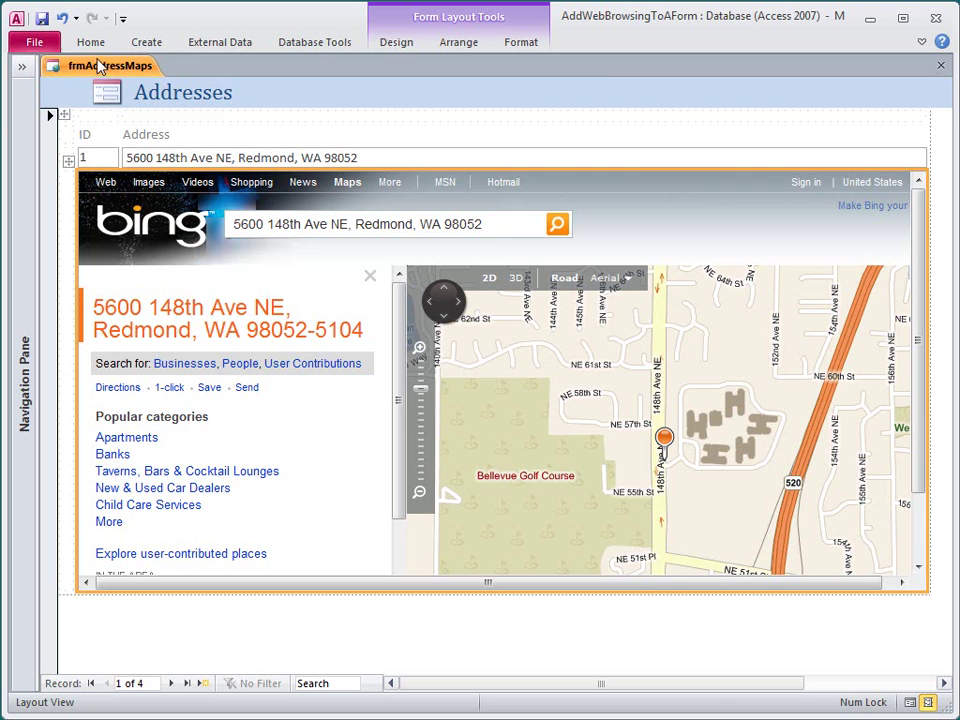
left_click(92, 44)
left_click(31, 78)
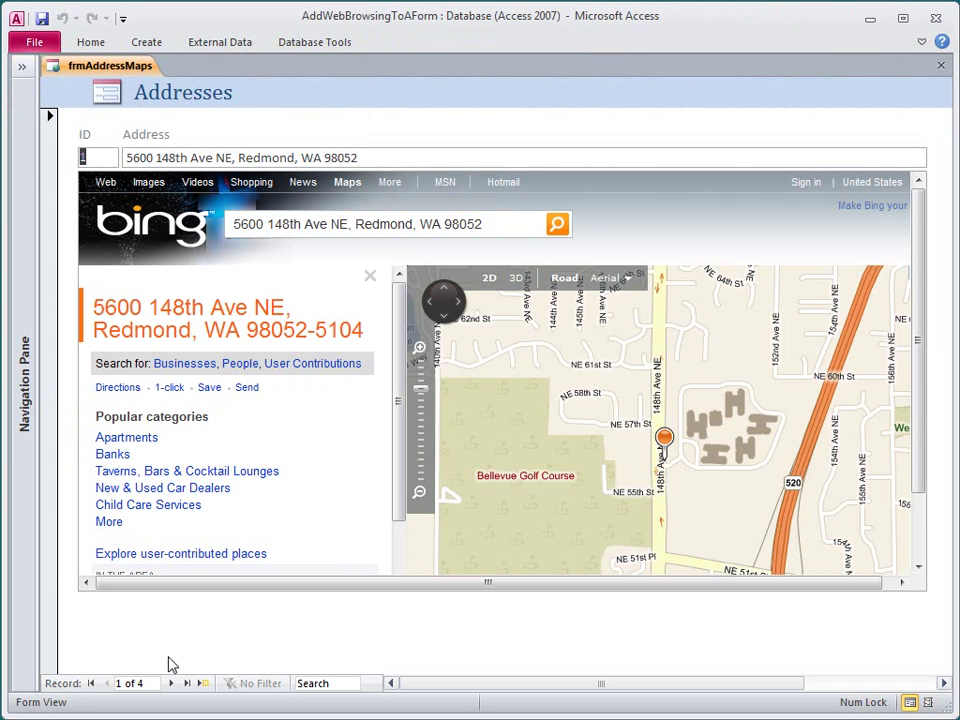
- Check the maps for records 2 (Issaquah), 3 (Irving) and 4 (Redmond), then return to record 2
left_click(172, 683)
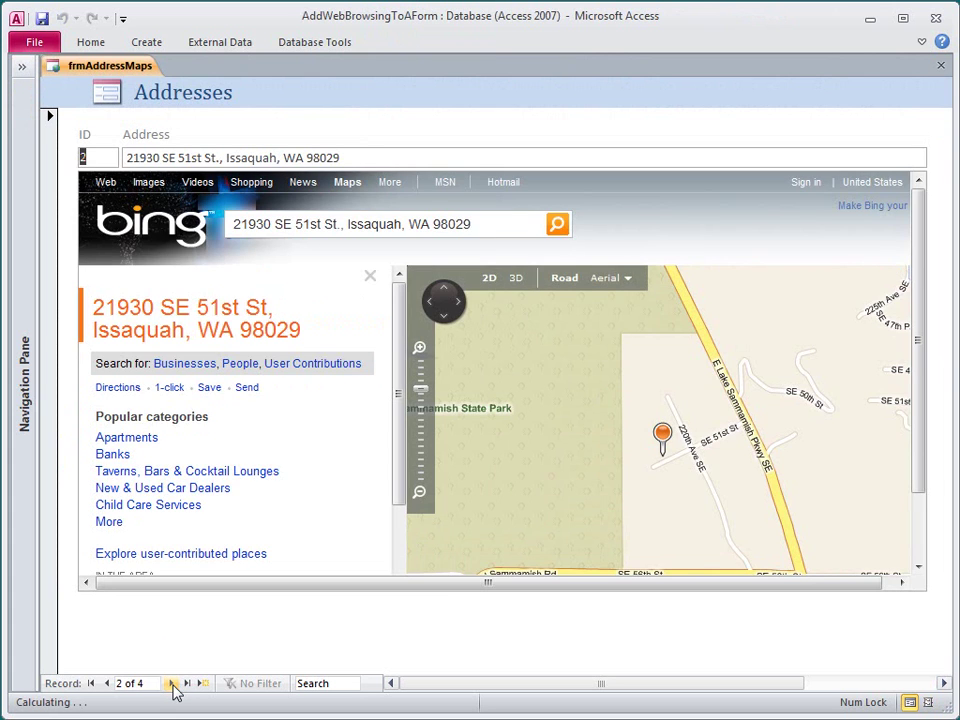
left_click(172, 683)
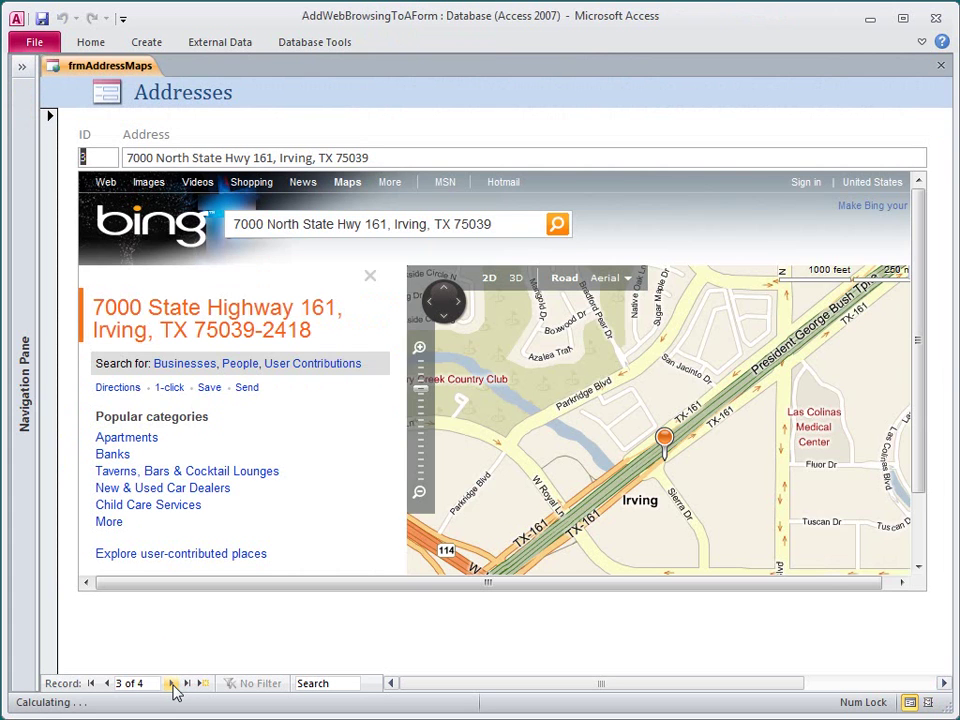
left_click(172, 683)
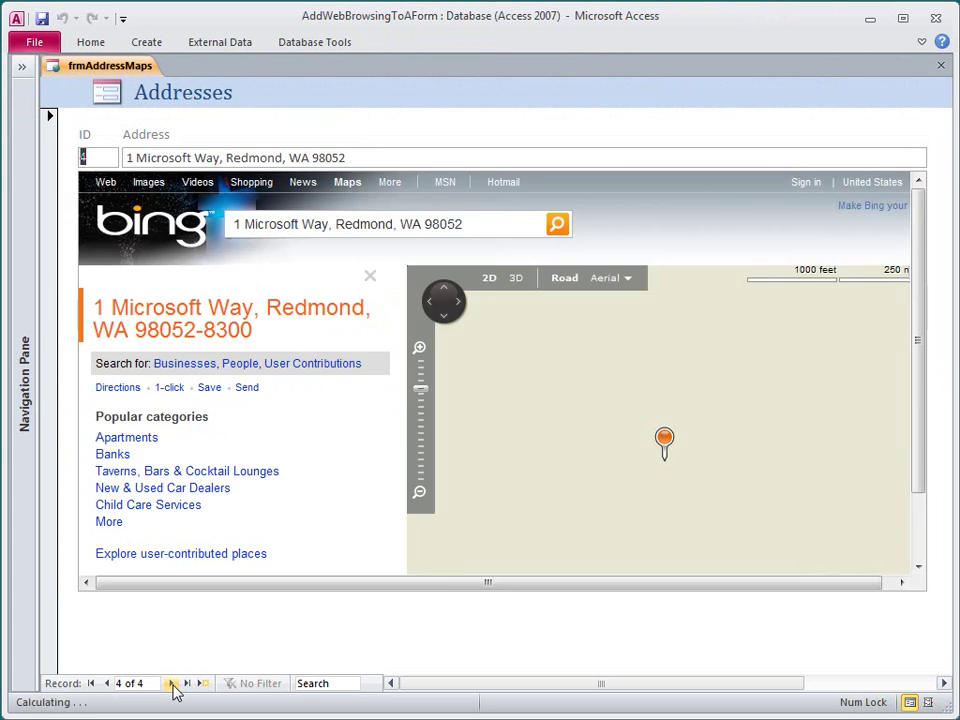
left_click(107, 683)
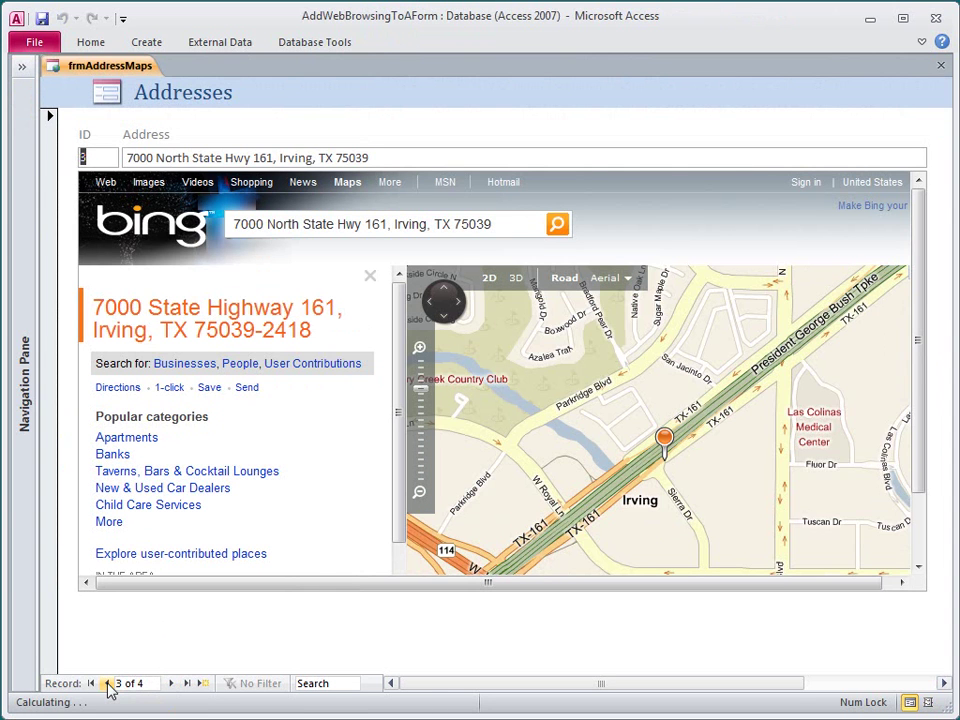
left_click(107, 683)
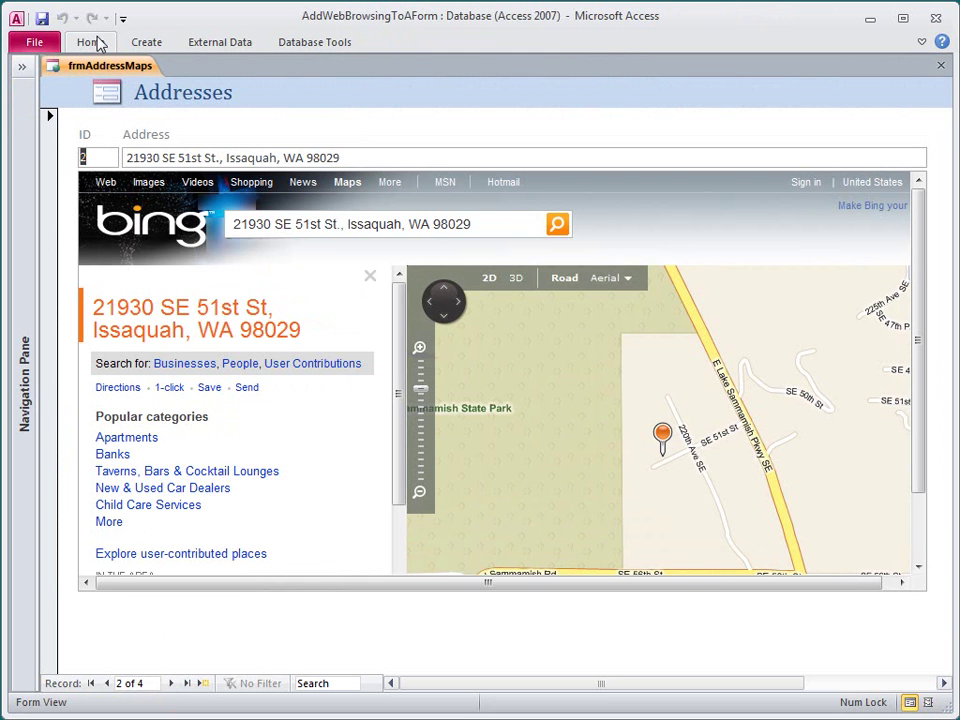
- Return to Layout View and reopen the map control's hyperlink settings
left_click(29, 78)
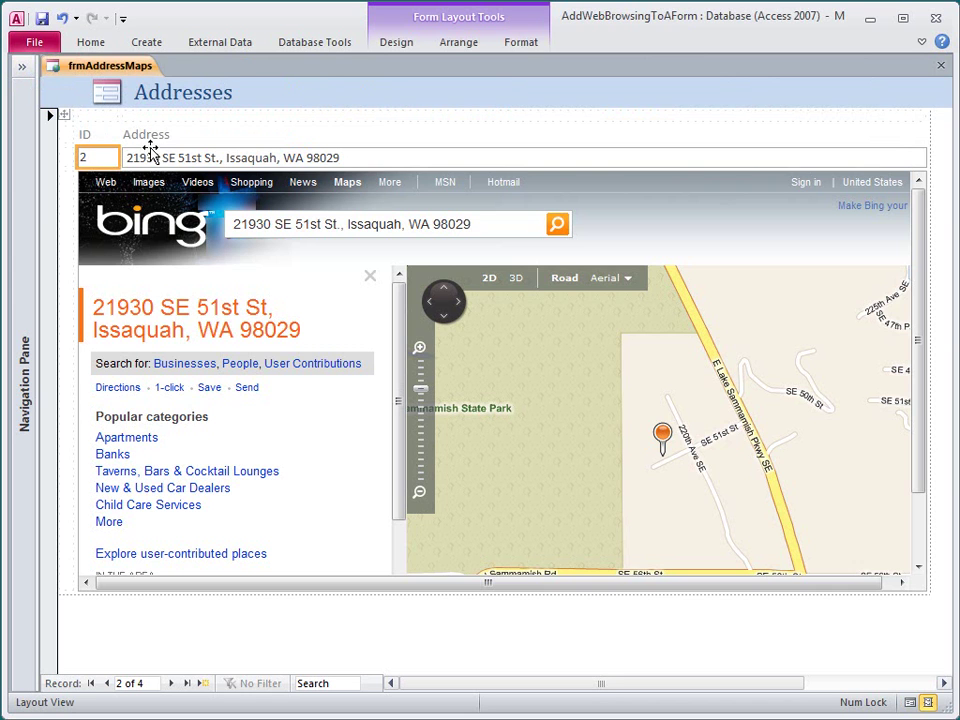
right_click(203, 243)
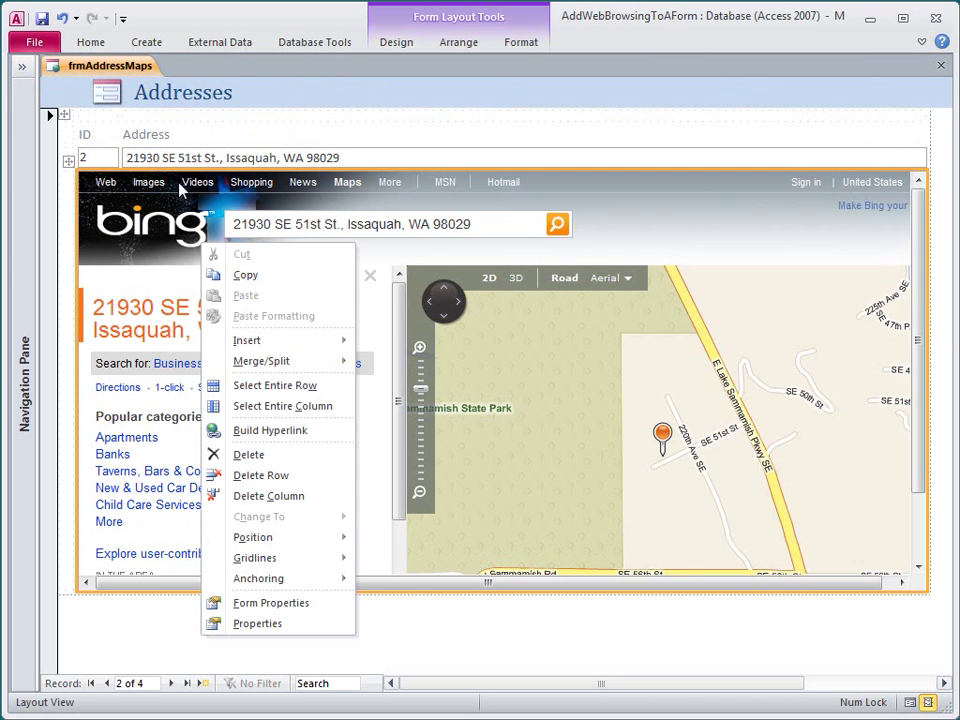
left_click(318, 432)
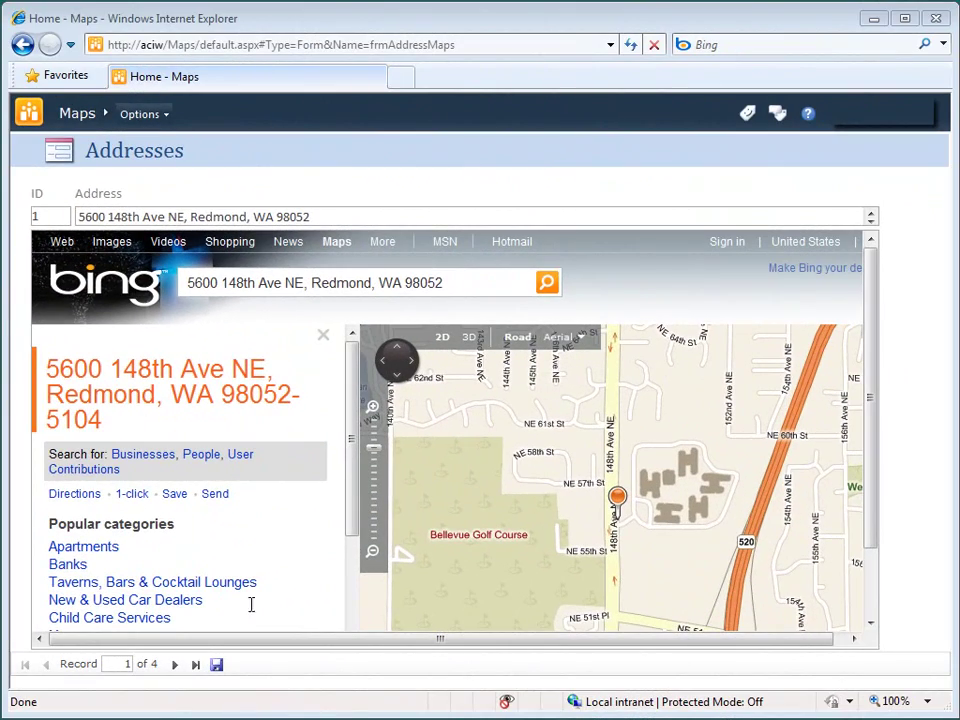
- Advance the published web form to record 3, the Irving, TX 75039 address
left_click(175, 665)
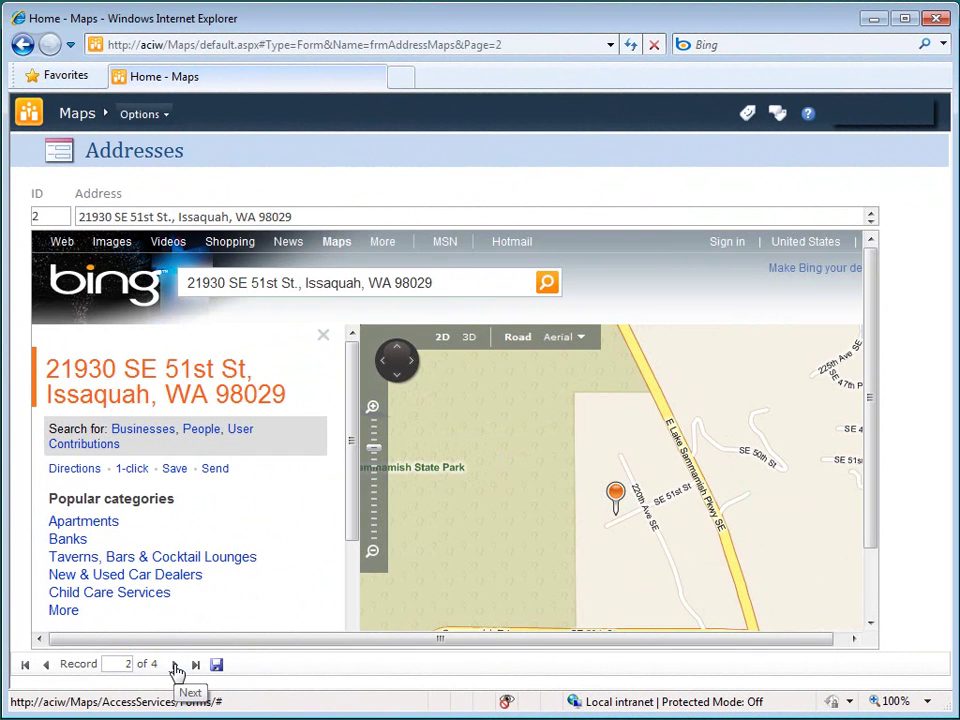
left_click(175, 665)
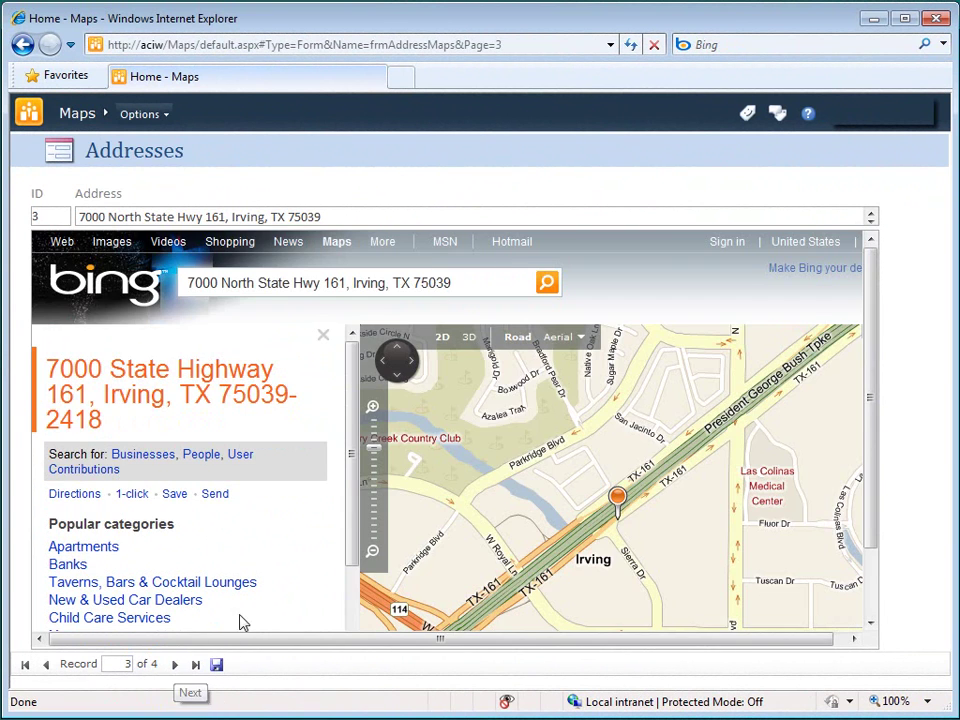